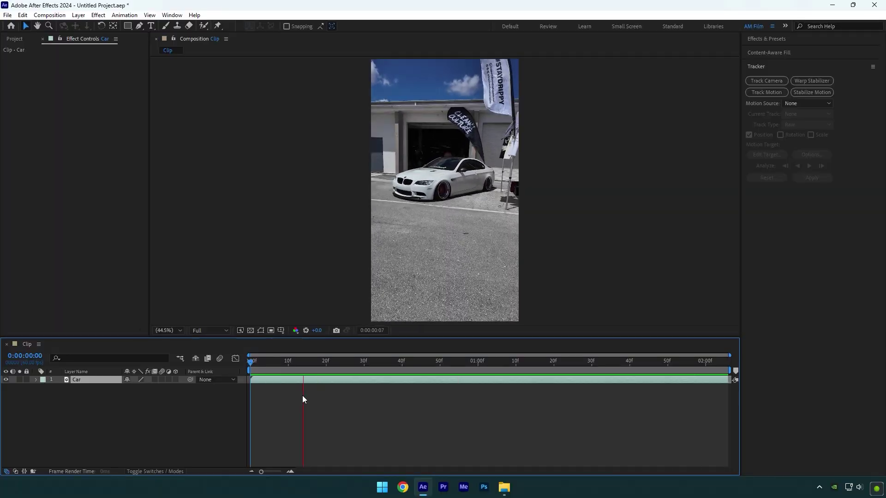
# - Preview the clip, return to its first frame and rename the Car layer as Original
pyautogui.press('space')
pyautogui.click(360, 363)
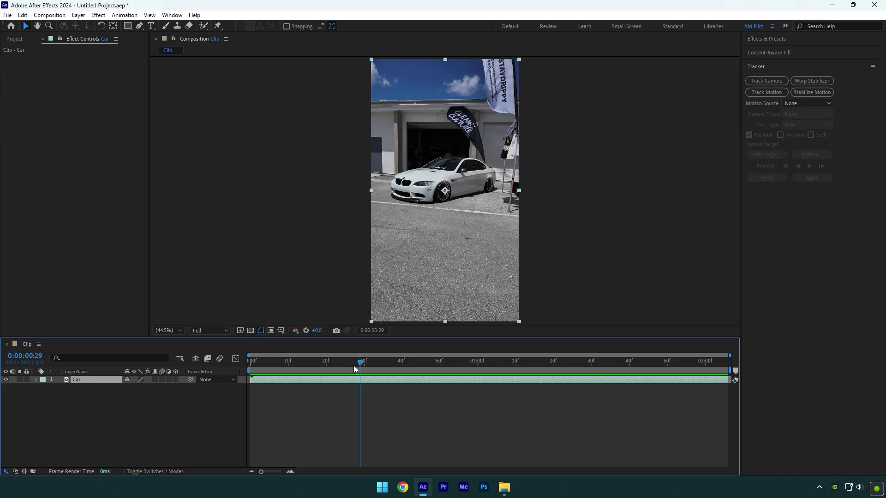
pyautogui.press('Home')
pyautogui.rightClick(107, 380)
pyautogui.click(116, 359)
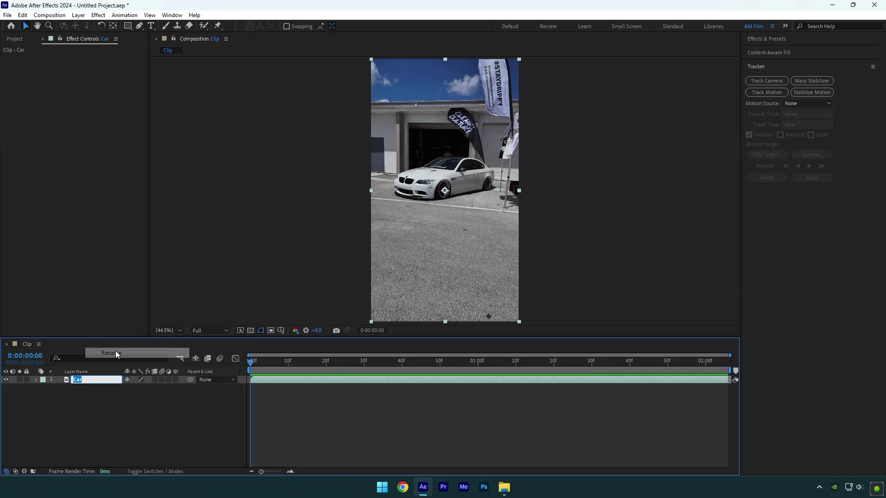
pyautogui.write('Original')
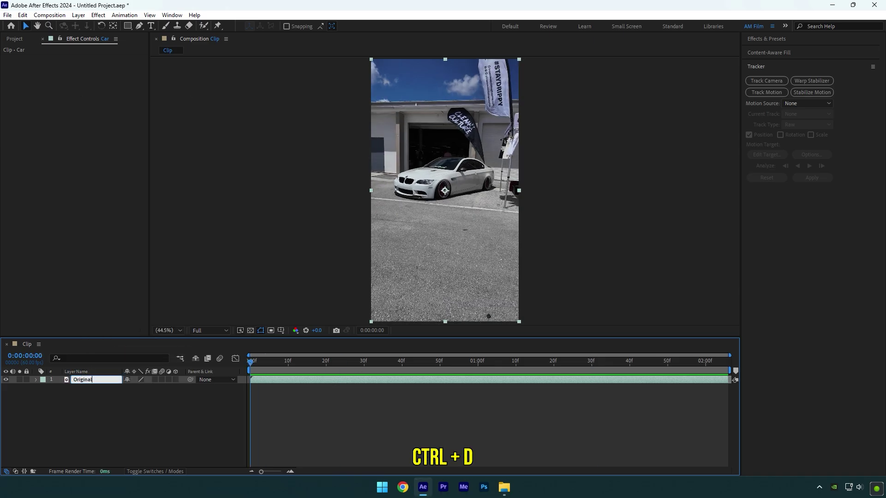
pyautogui.press('Return')
# - Duplicate the Original layer, naming the copy Foreground, and hide the Original layer
pyautogui.hotkey('ctrl', 'd')
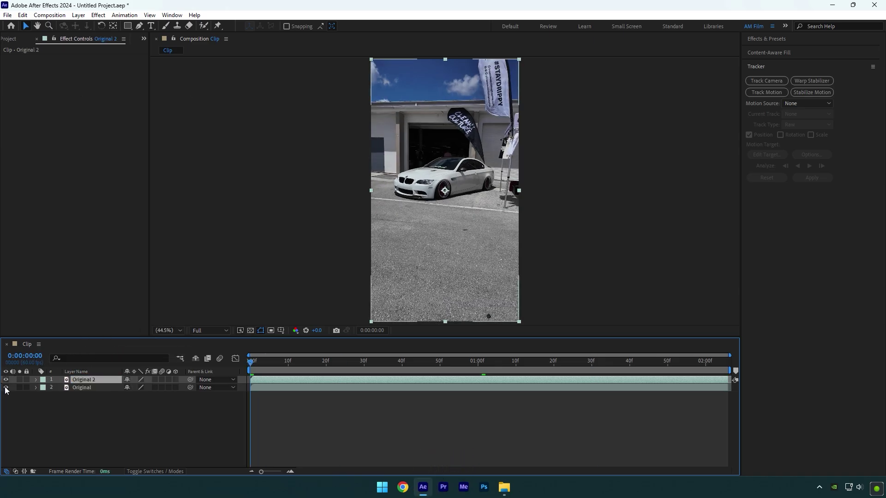
pyautogui.click(6, 388)
pyautogui.rightClick(93, 380)
pyautogui.click(113, 357)
pyautogui.write('F')
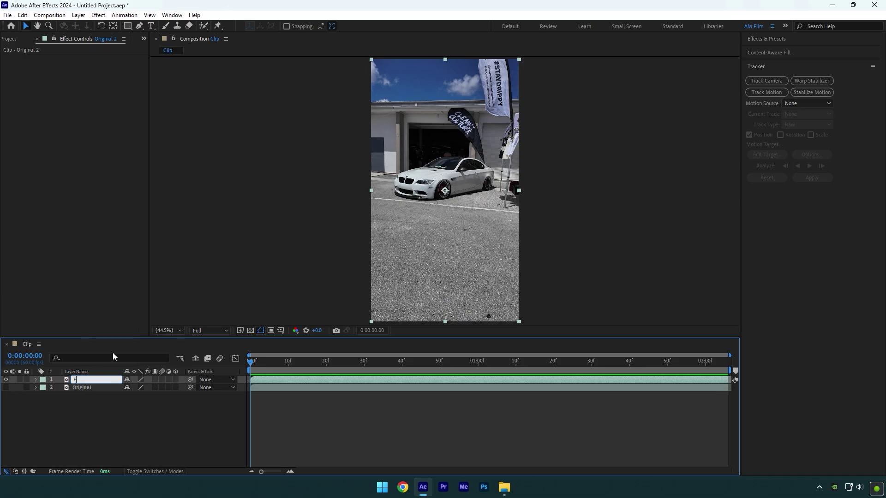
pyautogui.write('oreground')
pyautogui.press('Return')
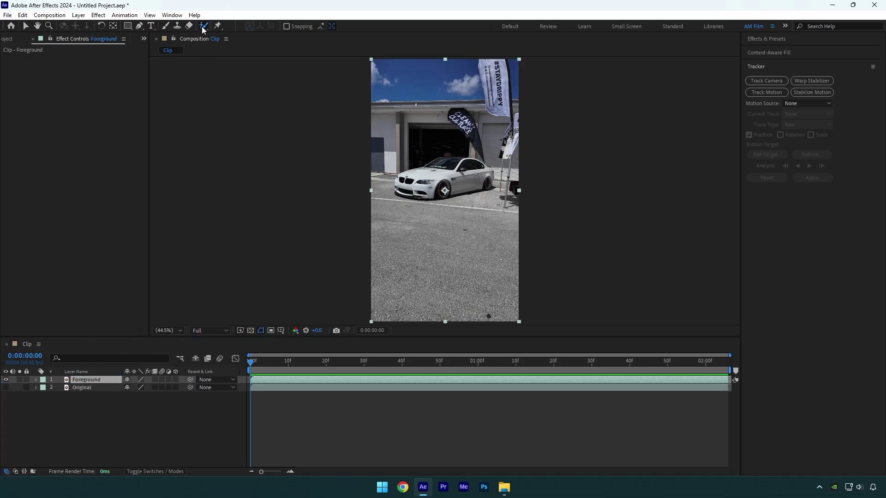
# - Roto-brush the pavement and the car body on the first frame of the Foreground layer
pyautogui.click(202, 26)
pyautogui.doubleClick(84, 380)
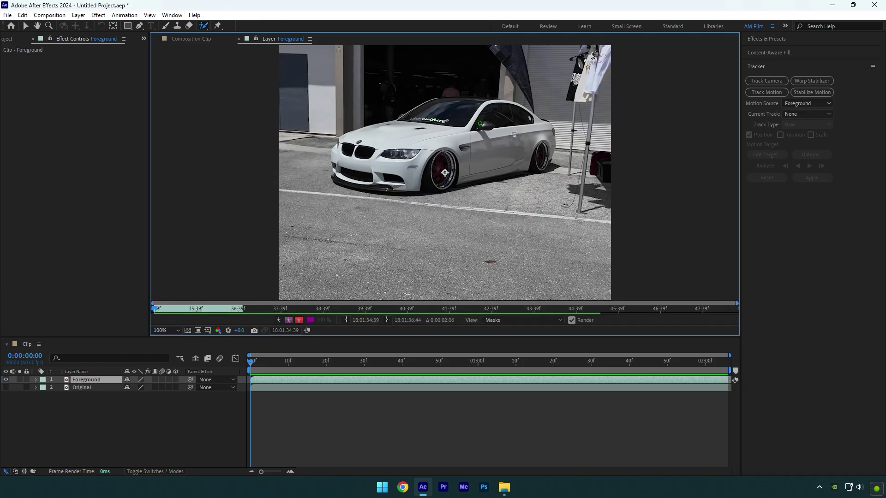
pyautogui.moveTo(313, 139)
pyautogui.mouseDown()
pyautogui.moveTo(314, 206)
pyautogui.moveTo(574, 244)
pyautogui.mouseUp()
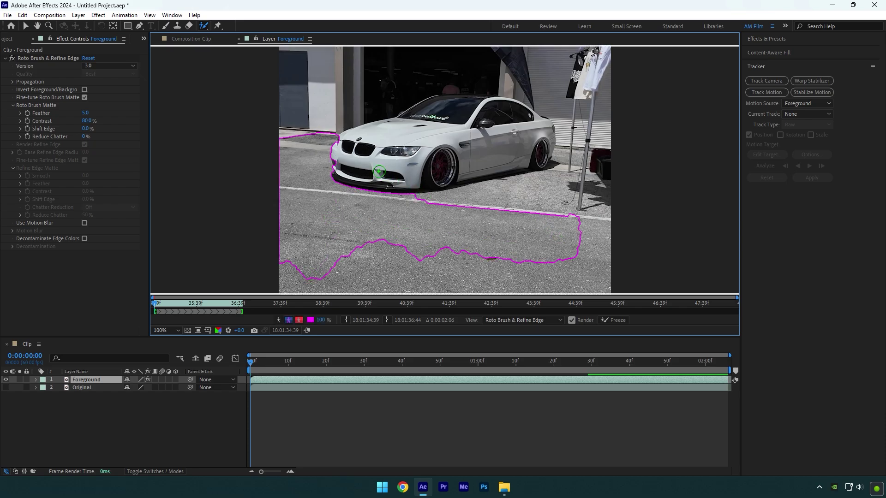
pyautogui.moveTo(380, 172); pyautogui.dragTo(473, 129)
pyautogui.moveTo(310, 138); pyautogui.dragTo(258, 133)
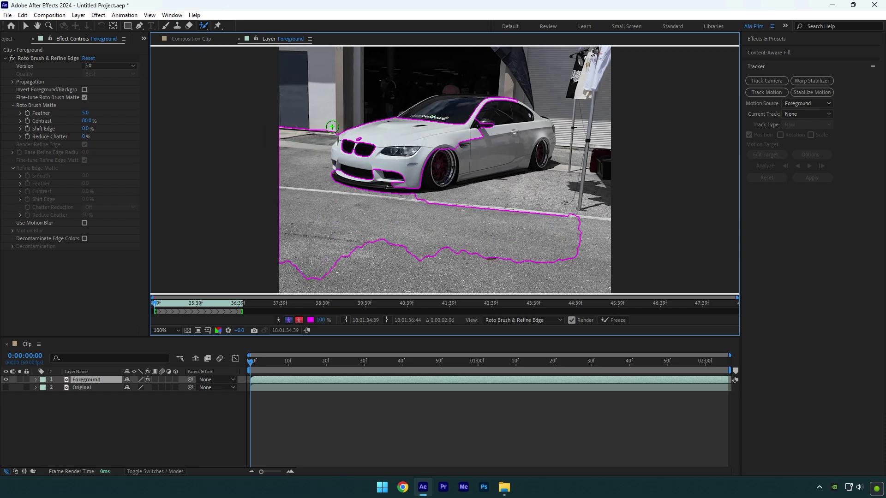
# - Refine the Roto Brush selection along the car's edges and extend it over the remaining pavement
pyautogui.scroll(2, 452, 78)
pyautogui.keyDown('alt'); pyautogui.moveTo(292, 175); pyautogui.dragTo(318, 164); pyautogui.keyUp('alt')
pyautogui.scroll(-8, 404, 215)
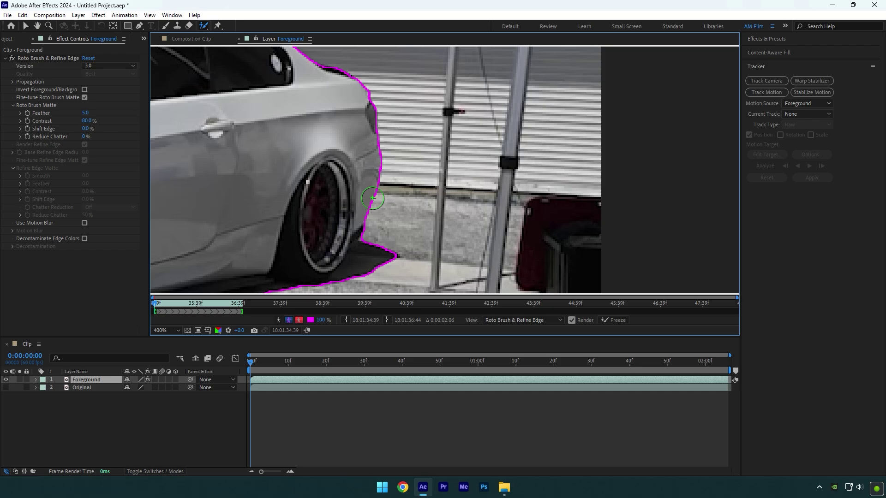
pyautogui.scroll(5, 415, 131)
pyautogui.scroll(-1, 369, 120)
pyautogui.moveTo(369, 120); pyautogui.dragTo(554, 258)
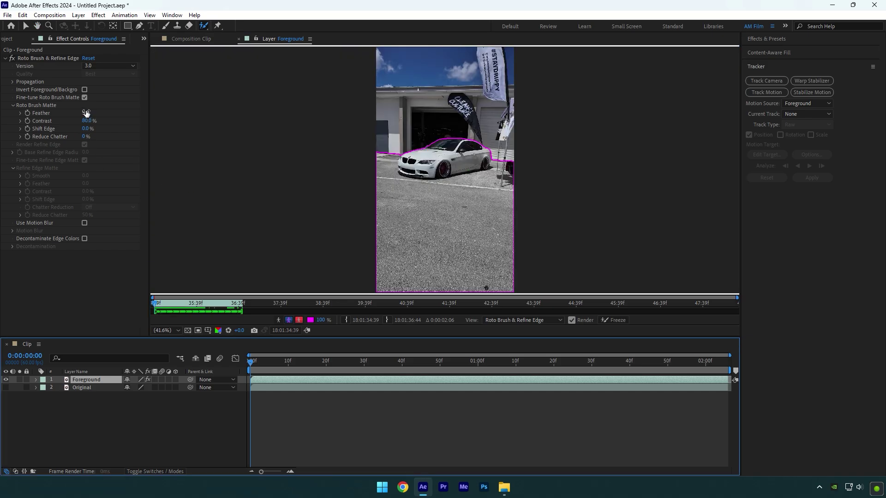
# - Set the Roto Brush matte's Feather to 10, freeze the propagation and return to the Clip composition
pyautogui.click(85, 113)
pyautogui.click(607, 320)
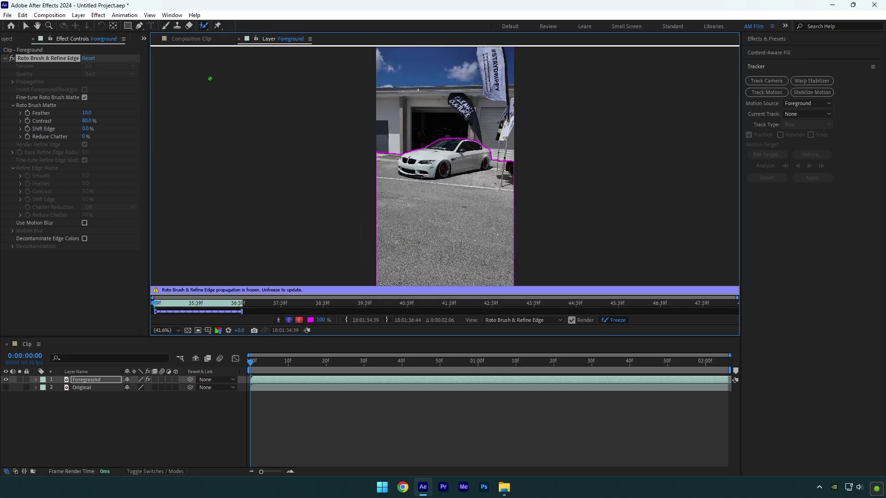
pyautogui.click(192, 38)
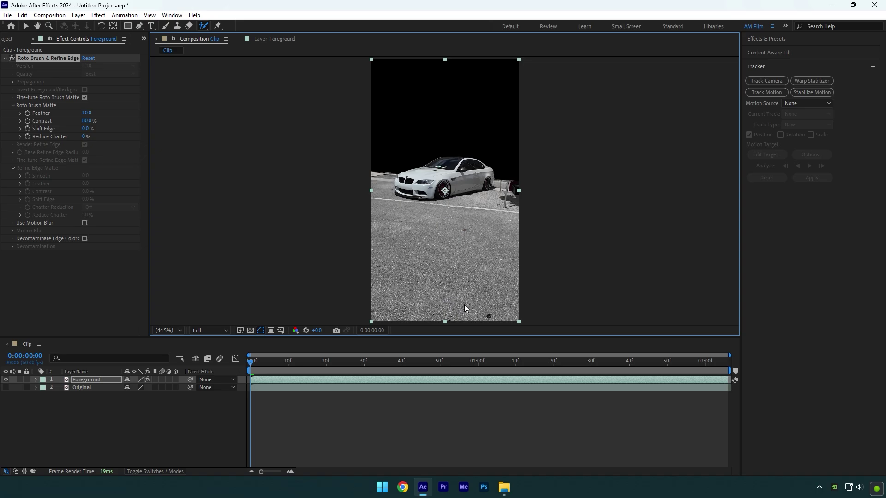
# - Duplicate the Original layer and place the copy above Foreground with its visibility turned on
pyautogui.click(77, 387)
pyautogui.hotkey('ctrl', 'd')
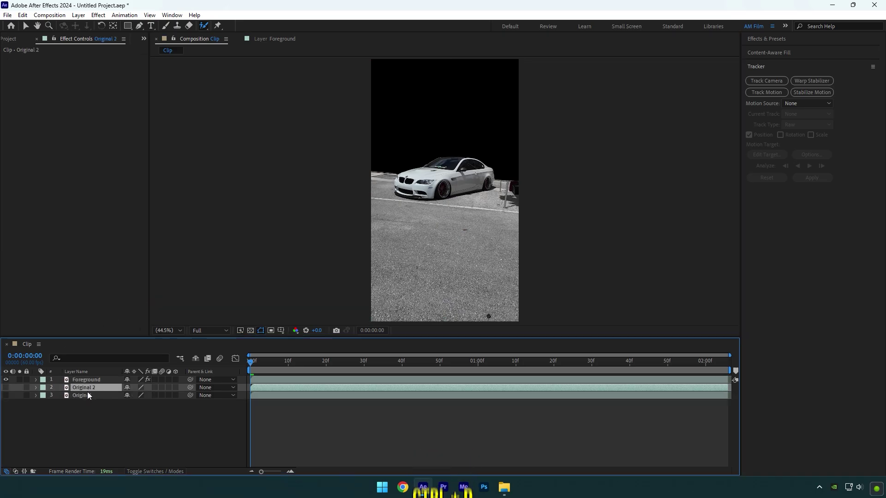
pyautogui.moveTo(89, 388); pyautogui.dragTo(92, 381)
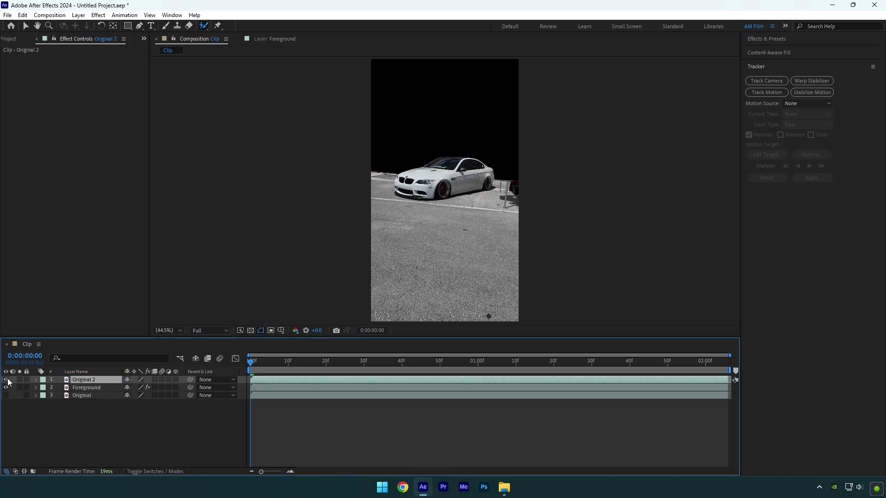
pyautogui.click(6, 380)
# - Rename the duplicated top layer as Building / Animation
pyautogui.rightClick(81, 380)
pyautogui.click(95, 372)
pyautogui.write('Building')
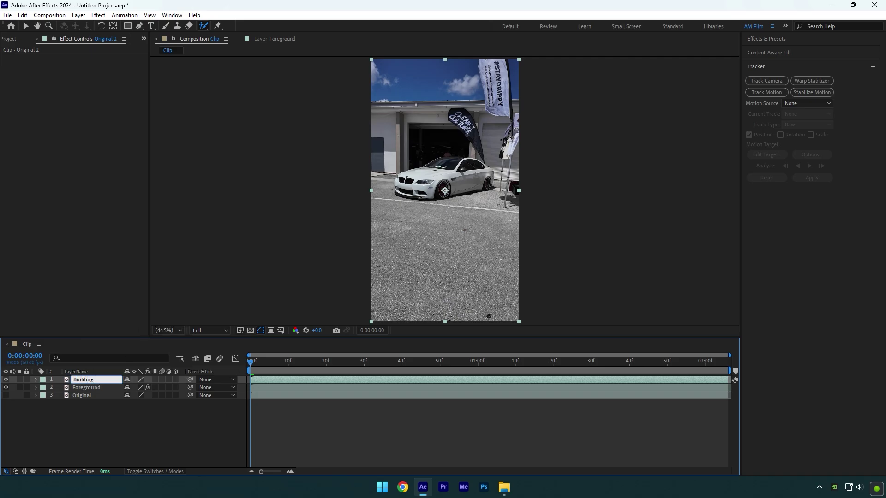
pyautogui.write(' / Animation')
pyautogui.press('Return')
# - Split the Building / Animation layer at 0:00:00:59 and apply Freeze Frame to its first part
pyautogui.moveTo(258, 366); pyautogui.dragTo(474, 363)
pyautogui.hotkey('ctrl', 'shift', 'd')
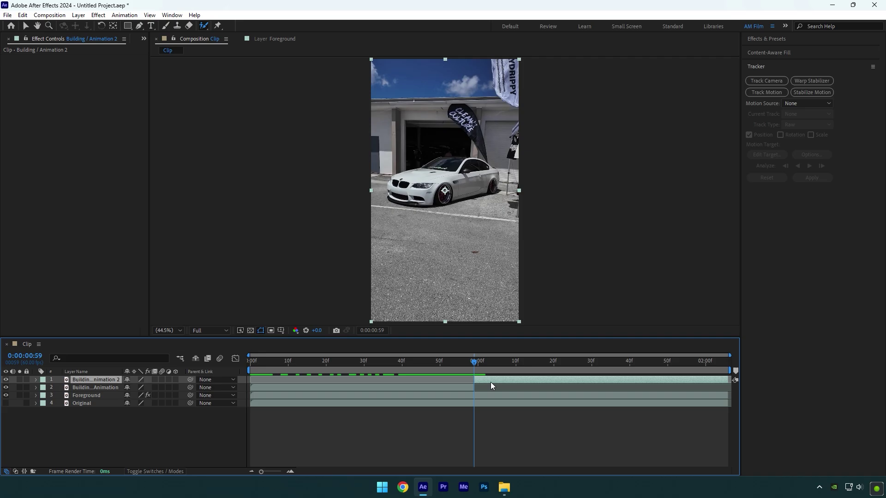
pyautogui.click(460, 388)
pyautogui.rightClick(460, 387)
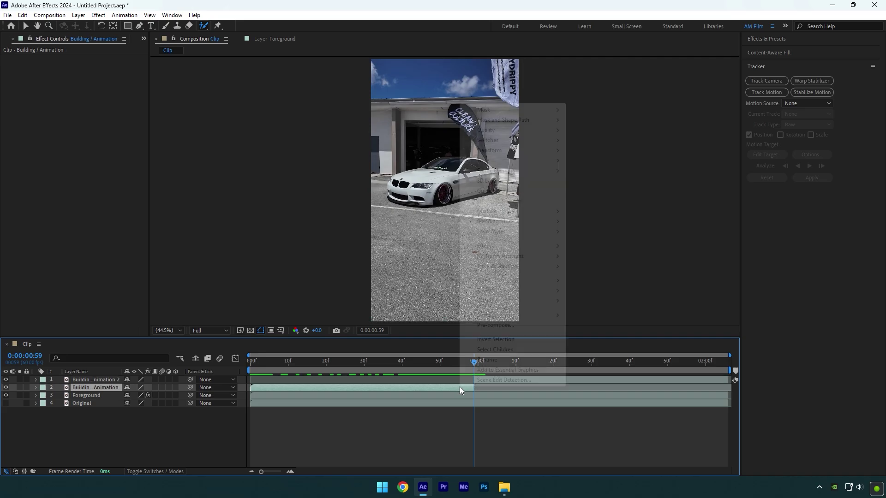
pyautogui.moveTo(489, 161)
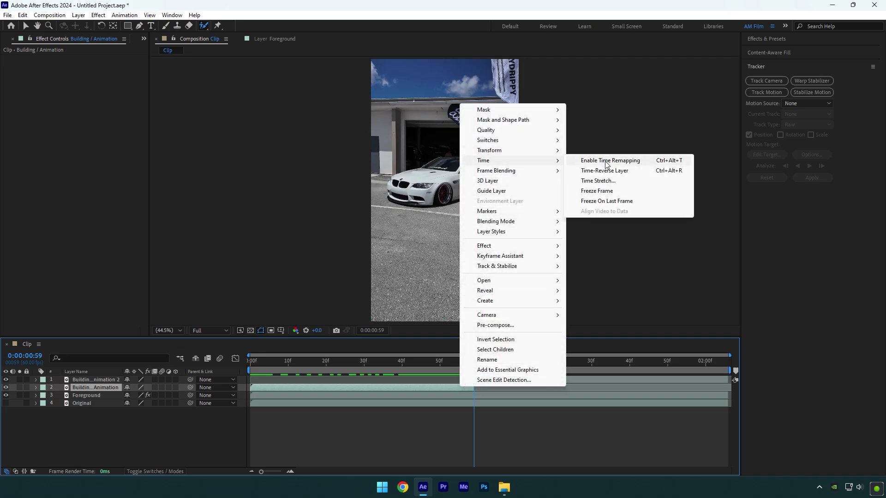
pyautogui.click(599, 197)
# - Rename the frozen first part of the split layer as Freeze and collapse its properties
pyautogui.moveTo(475, 366); pyautogui.dragTo(245, 385)
pyautogui.rightClick(92, 388)
pyautogui.click(121, 361)
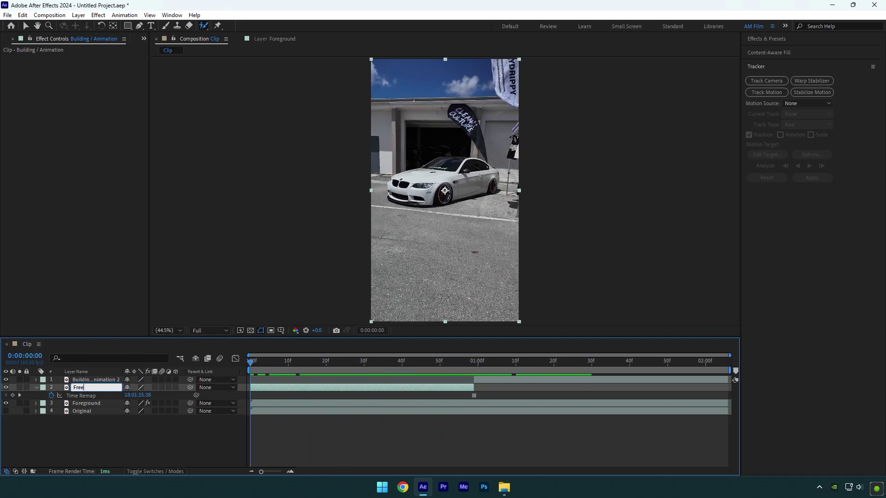
pyautogui.write('Freeze')
pyautogui.press('Return')
pyautogui.click(36, 387)
# - Draw a Pen mask path on the Freeze layer along the car's roof and rear, then along the building's base to the frame edge
pyautogui.click(140, 26)
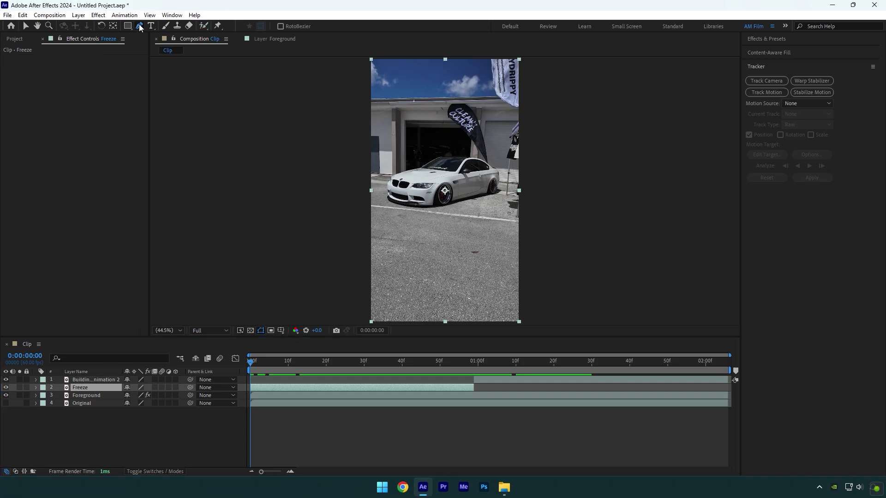
pyautogui.scroll(3, 382, 153)
pyautogui.click(331, 245)
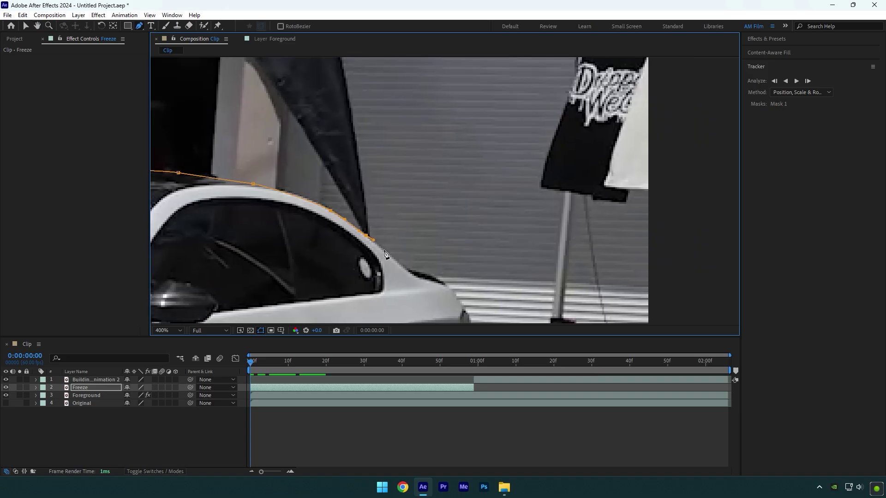
pyautogui.moveTo(404, 266); pyautogui.dragTo(409, 270)
pyautogui.moveTo(425, 274); pyautogui.dragTo(434, 278)
pyautogui.moveTo(480, 302); pyautogui.dragTo(377, 151)
pyautogui.moveTo(346, 137); pyautogui.dragTo(369, 183)
pyautogui.click(370, 248)
pyautogui.click(546, 261)
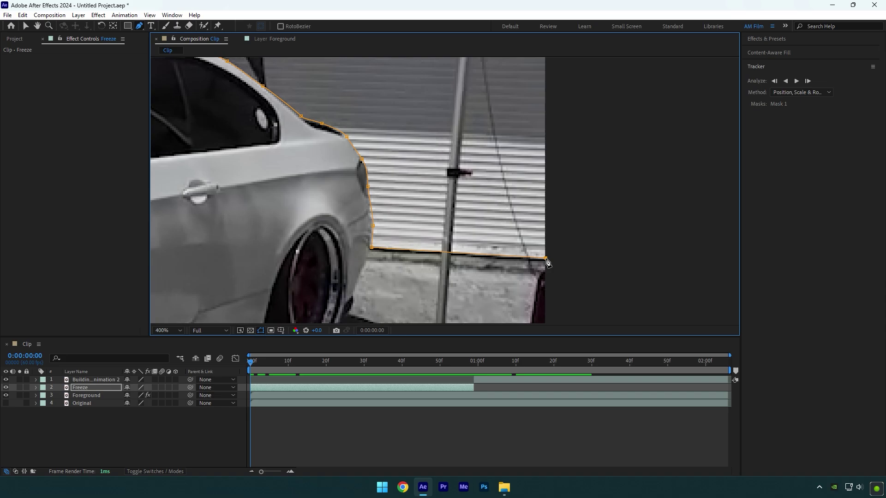
# - Continue the mask up the frame's side and along the building's roofline, and close it around the building
pyautogui.scroll(-1, 546, 260)
pyautogui.moveTo(539, 110); pyautogui.dragTo(481, 286)
pyautogui.moveTo(480, 64); pyautogui.dragTo(480, 184)
pyautogui.click(479, 162)
pyautogui.click(267, 167)
pyautogui.moveTo(267, 167); pyautogui.dragTo(425, 198)
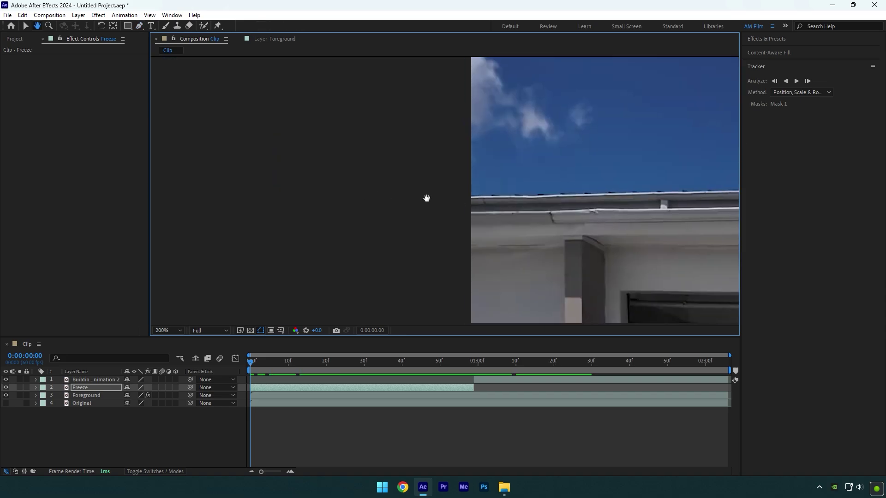
pyautogui.click(470, 198)
pyautogui.scroll(-1, 471, 198)
pyautogui.click(376, 284)
# - Add a Position keyframe to the Freeze layer at 0:00:00:59
pyautogui.moveTo(380, 362); pyautogui.dragTo(474, 356)
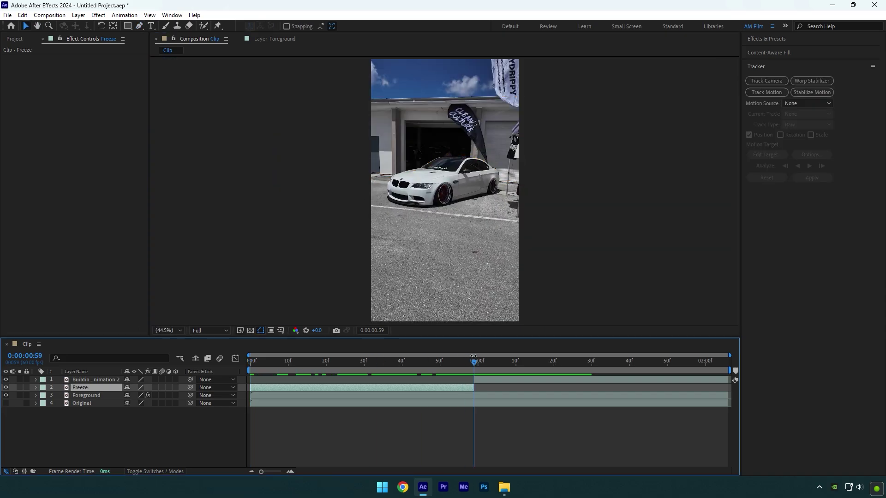
pyautogui.press('p')
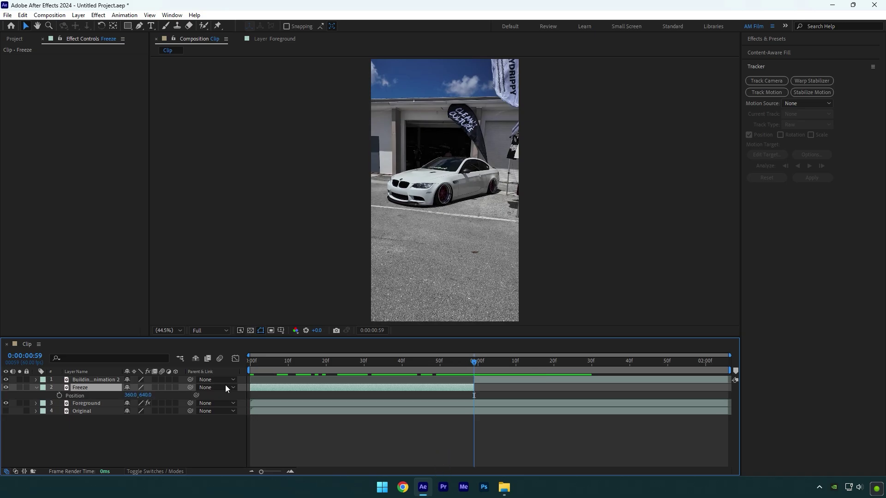
pyautogui.click(59, 396)
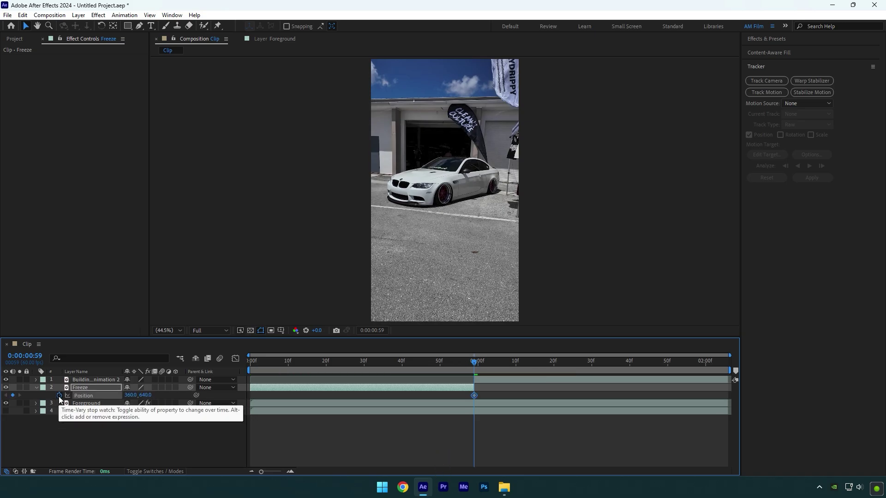
# - Keyframe the Freeze layer's Position at 360.0, 16.0 on the first frame, so the building sits above the composition
pyautogui.moveTo(490, 370); pyautogui.dragTo(193, 356)
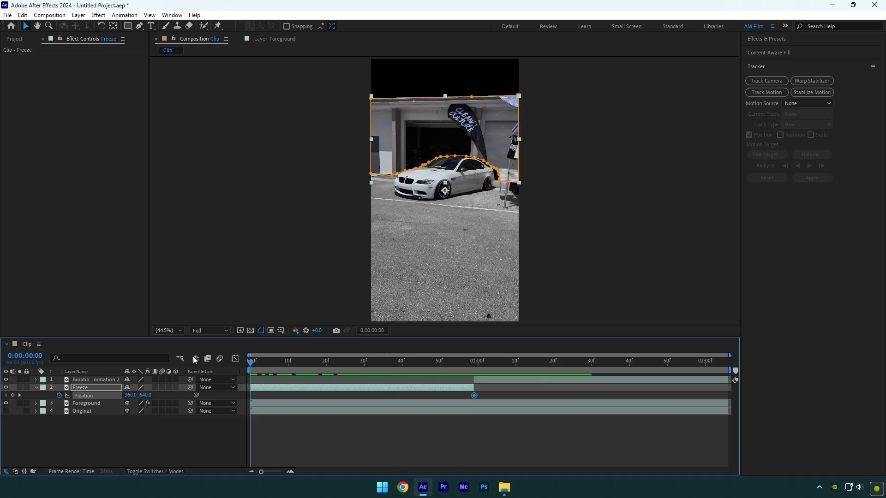
pyautogui.moveTo(145, 395); pyautogui.dragTo(60, 396)
pyautogui.scroll(-2, 388, 235)
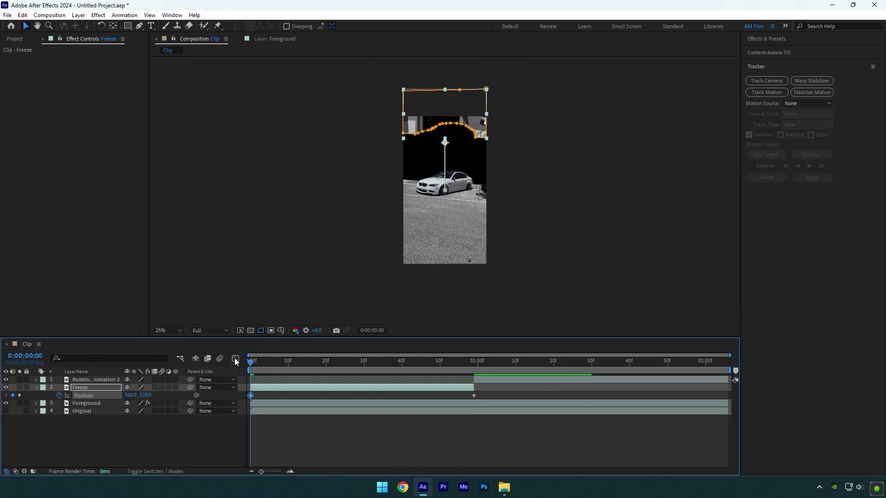
pyautogui.moveTo(140, 395); pyautogui.dragTo(45, 398)
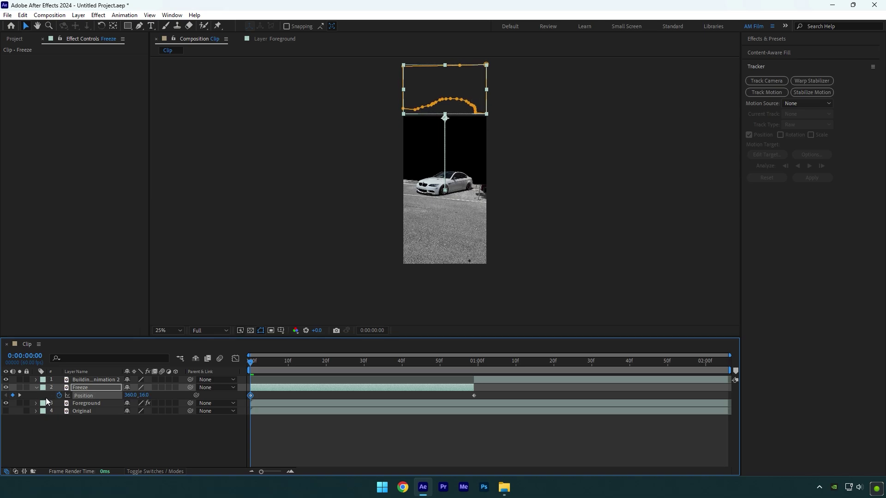
# - Preview the building's drop and apply Easy Ease to both Position keyframes
pyautogui.press('space')
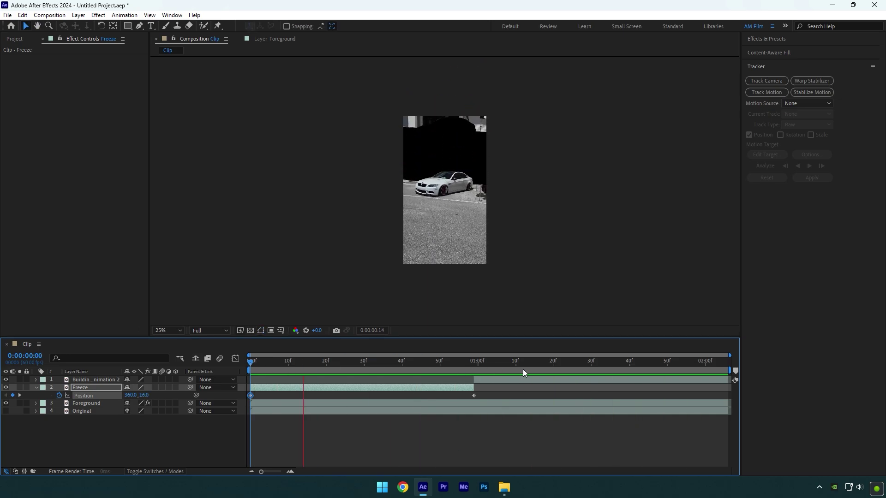
pyautogui.press('space')
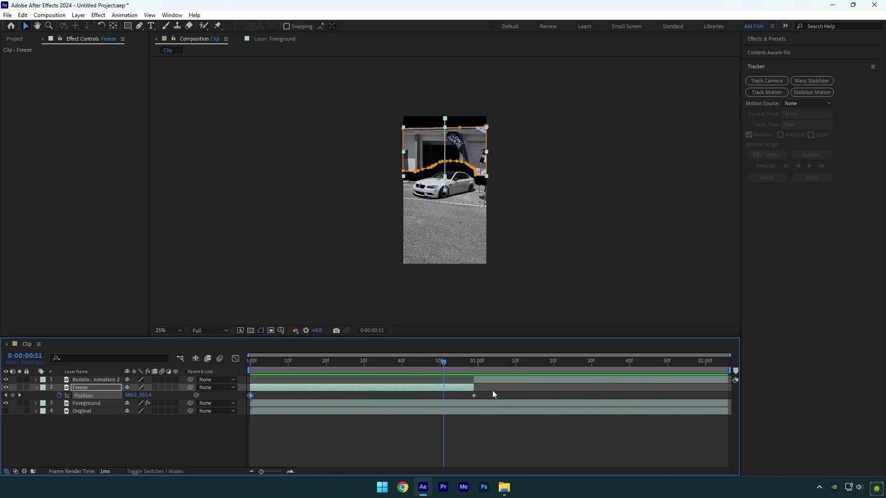
pyautogui.moveTo(492, 391); pyautogui.dragTo(243, 403)
pyautogui.press('F9')
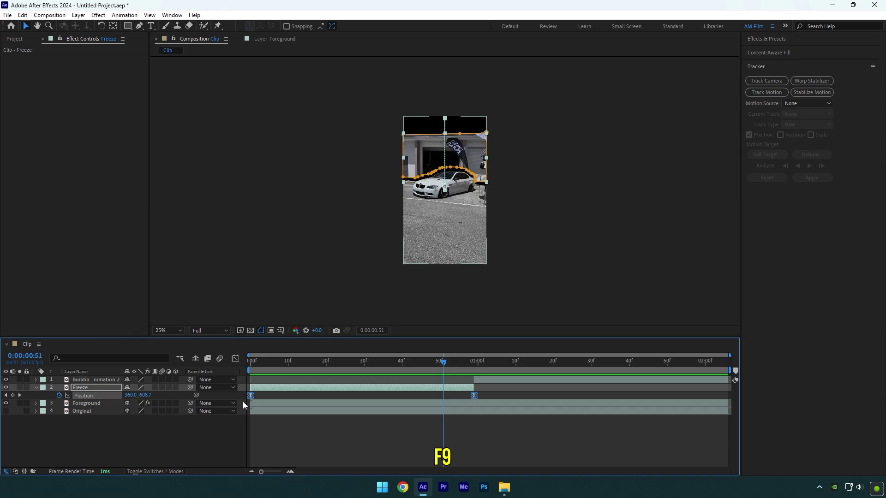
# - Reshape the Position speed graph so the drop starts slowly and peaks sharply right at the last keyframe, previewing the motion
pyautogui.click(235, 359)
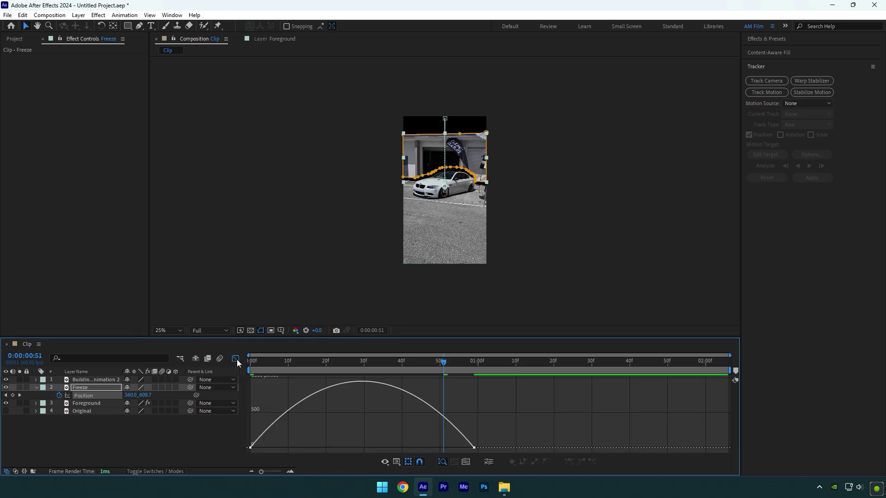
pyautogui.moveTo(335, 436); pyautogui.dragTo(397, 447)
pyautogui.moveTo(445, 365); pyautogui.dragTo(200, 367)
pyautogui.press('space')
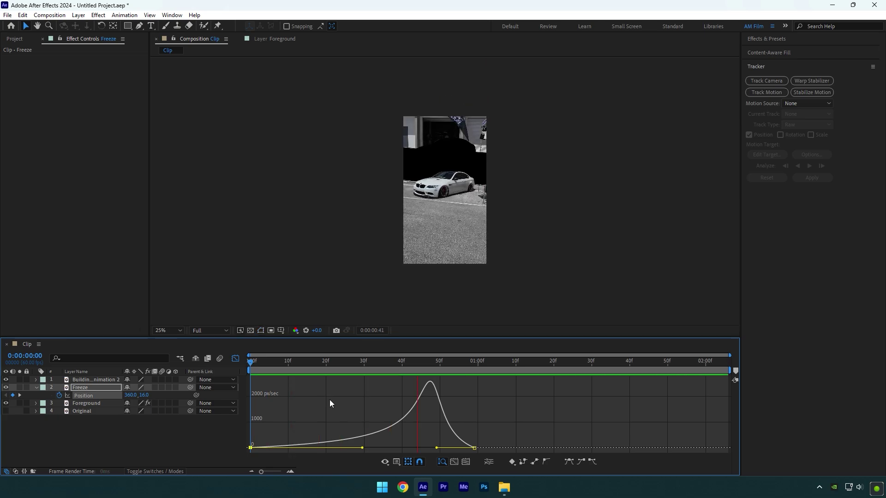
pyautogui.press('space')
pyautogui.moveTo(479, 412); pyautogui.dragTo(471, 447)
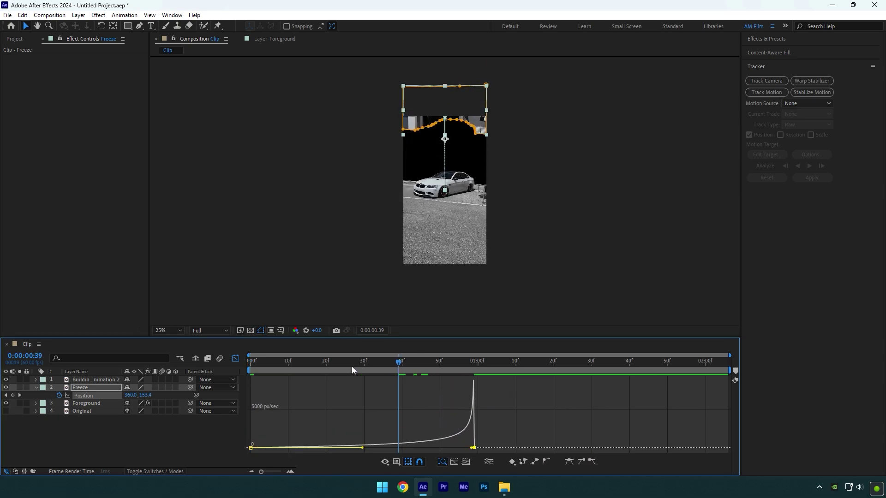
# - Enable motion blur on the Freeze layer, close the Graph Editor and preview the building's drop
pyautogui.press('space')
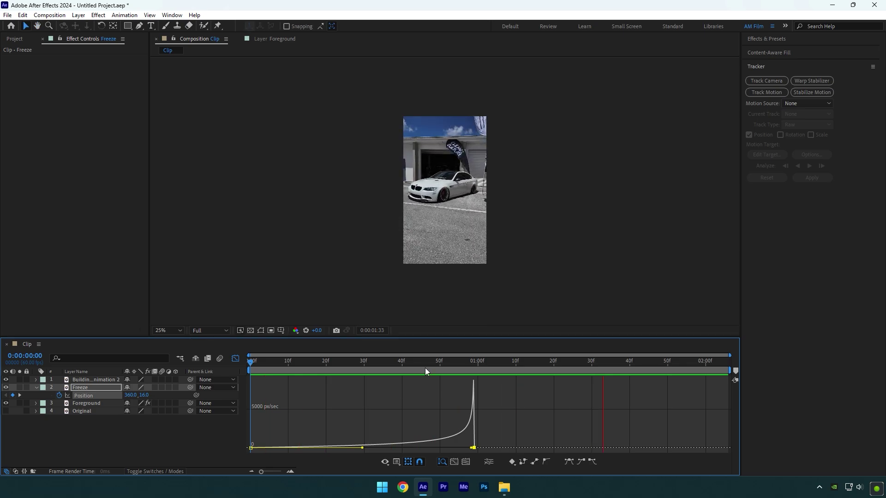
pyautogui.click(425, 368)
pyautogui.click(162, 388)
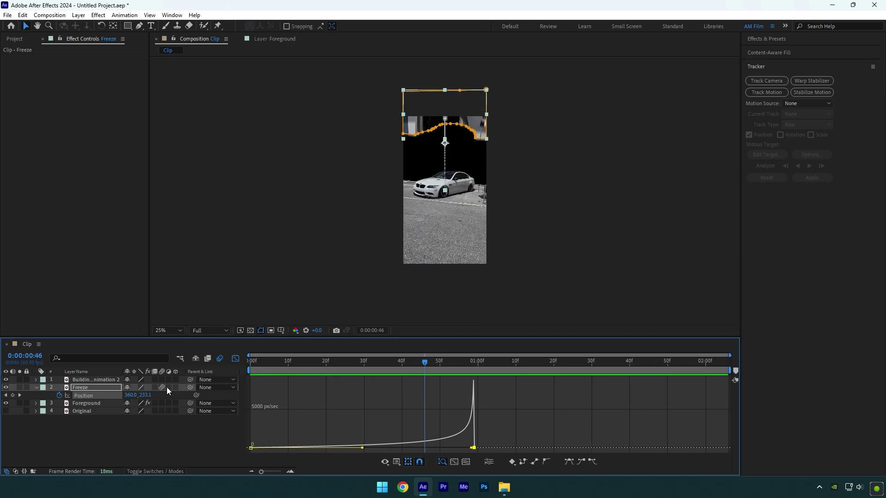
pyautogui.click(235, 359)
pyautogui.press('space')
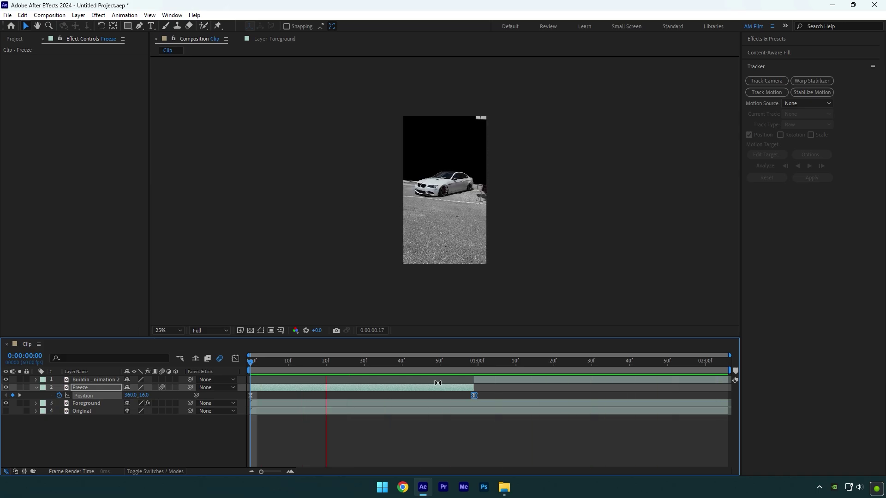
pyautogui.moveTo(451, 364); pyautogui.dragTo(238, 363)
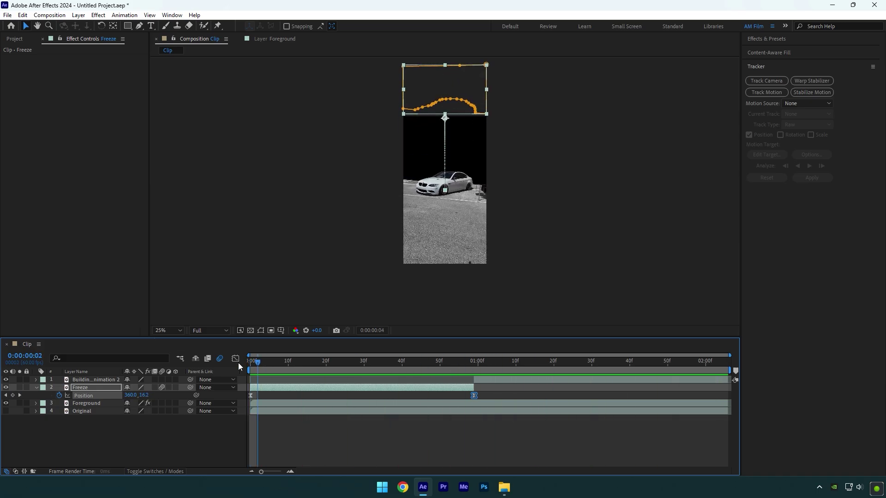
pyautogui.click(36, 388)
# - Import Street.jpg into the Clip composition and place it directly below the Foreground layer
pyautogui.scroll(2, 471, 187)
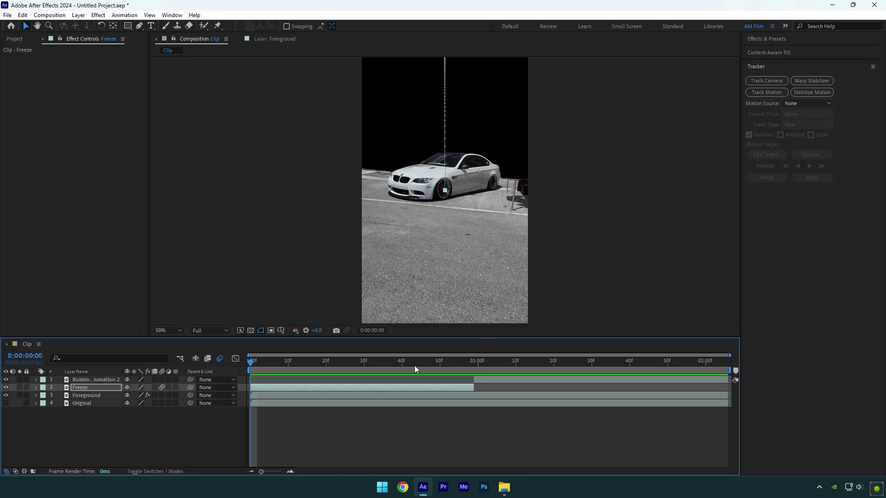
pyautogui.moveTo(415, 365); pyautogui.dragTo(532, 367)
pyautogui.press(',')
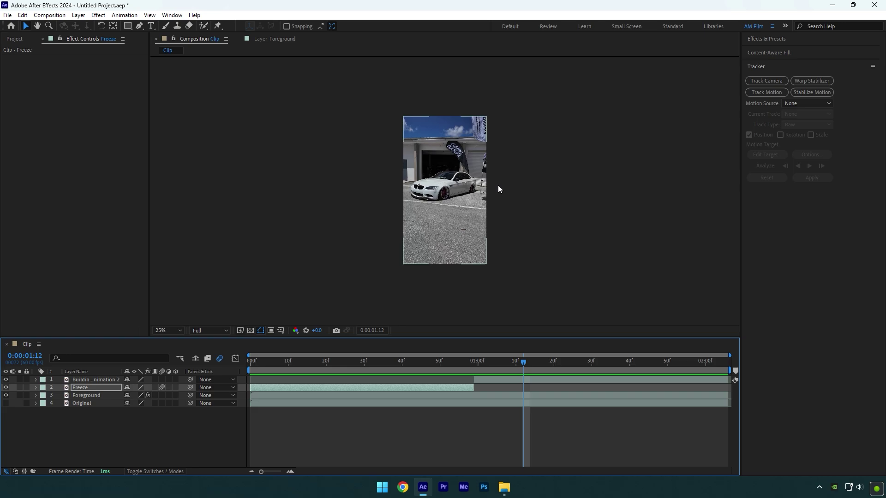
pyautogui.moveTo(528, 363); pyautogui.dragTo(406, 366)
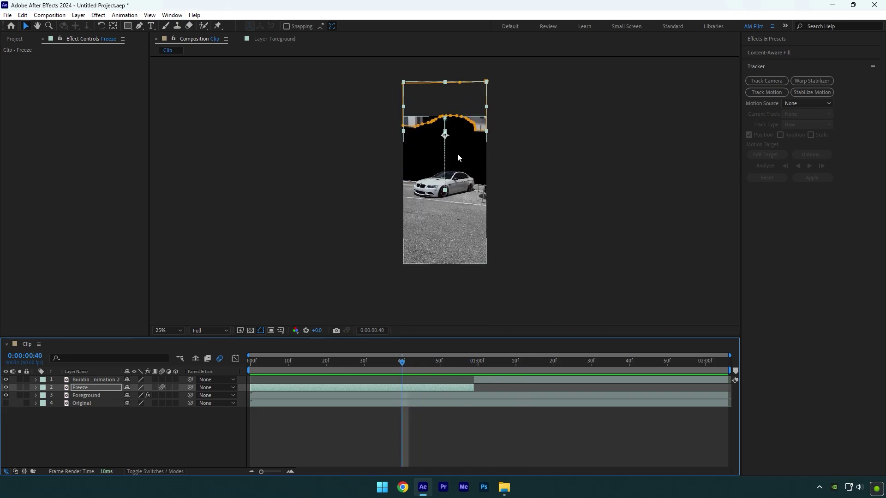
pyautogui.press('.')
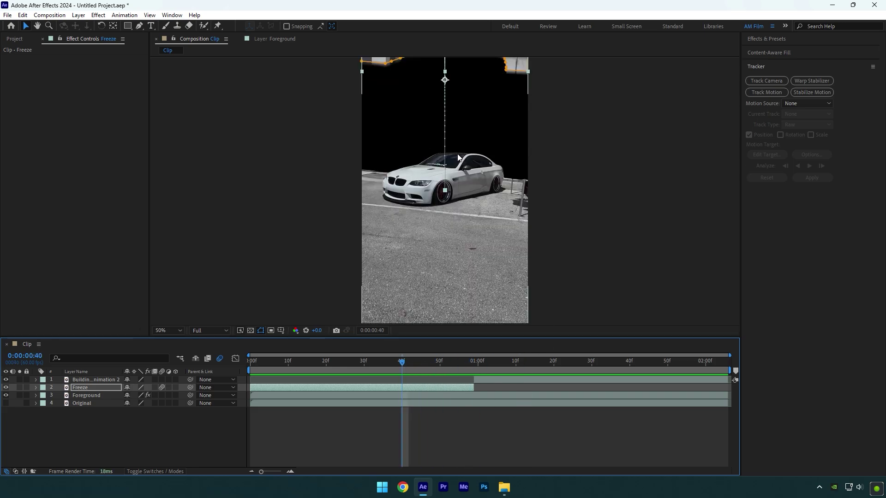
pyautogui.click(505, 485)
pyautogui.moveTo(406, 204); pyautogui.dragTo(122, 453)
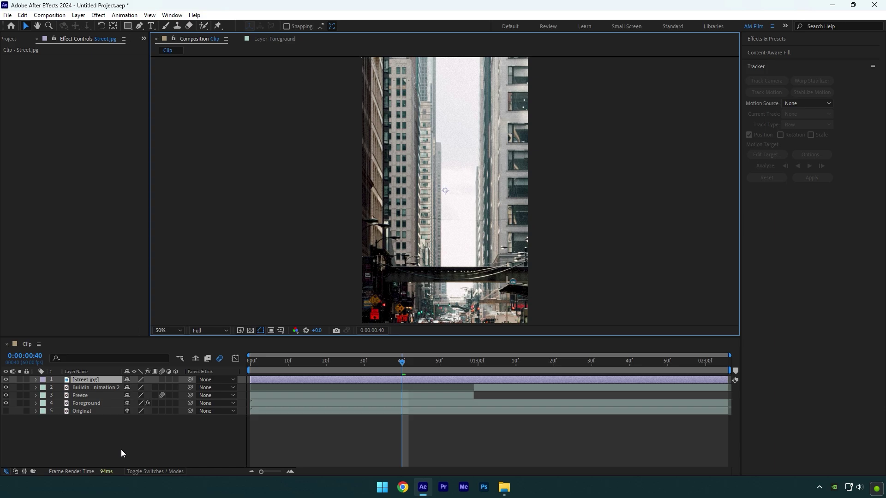
pyautogui.moveTo(89, 380); pyautogui.dragTo(90, 404)
# - Move the street image upward so its road level sits just behind the car, and preview the composite
pyautogui.moveTo(500, 151); pyautogui.dragTo(462, 88)
pyautogui.moveTo(398, 369); pyautogui.dragTo(250, 368)
pyautogui.hotkey('shift', '/')
pyautogui.press('space')
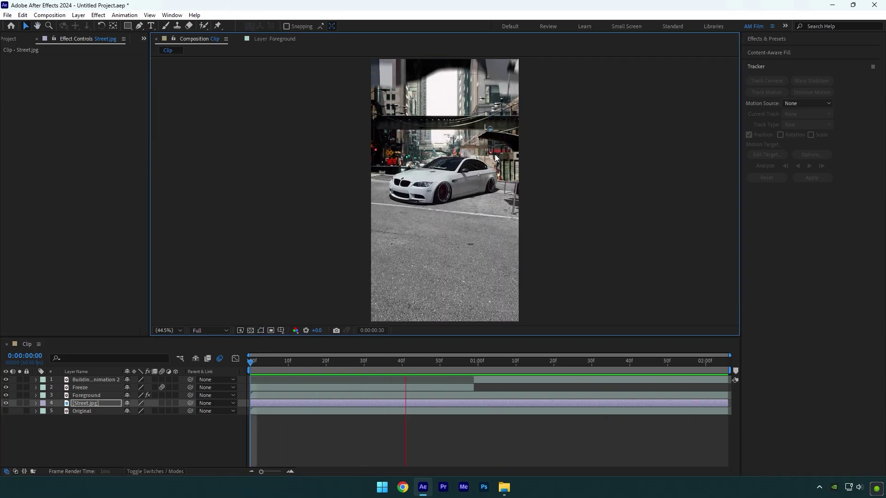
pyautogui.moveTo(461, 367); pyautogui.dragTo(391, 367)
# - Show and solo the Original layer, split it at 0:00:00:59 and delete the part after the split
pyautogui.click(84, 414)
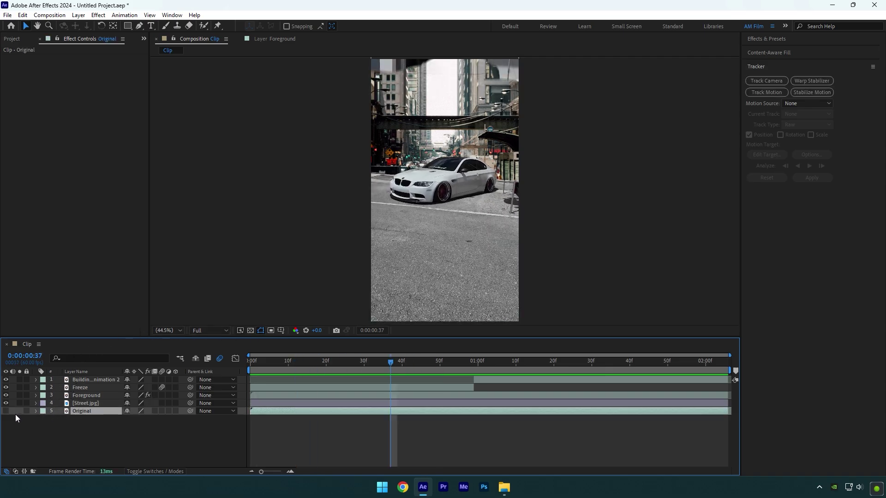
pyautogui.click(5, 412)
pyautogui.click(19, 411)
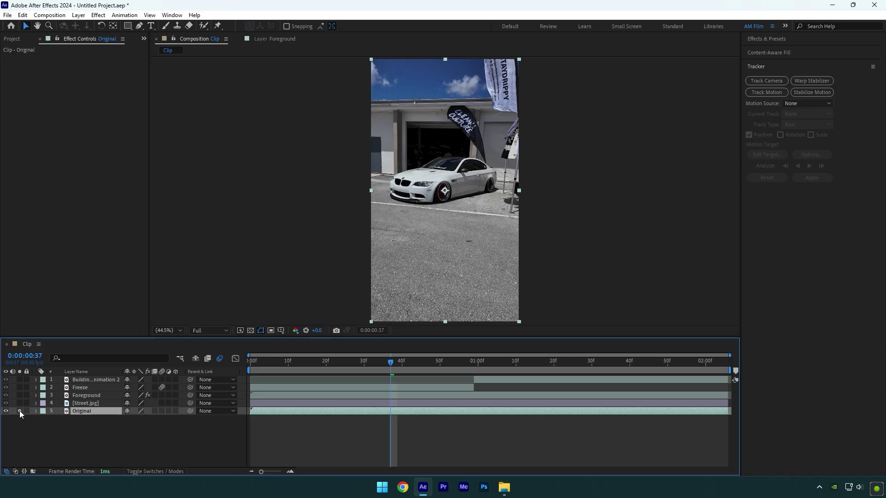
pyautogui.moveTo(391, 362); pyautogui.dragTo(474, 353)
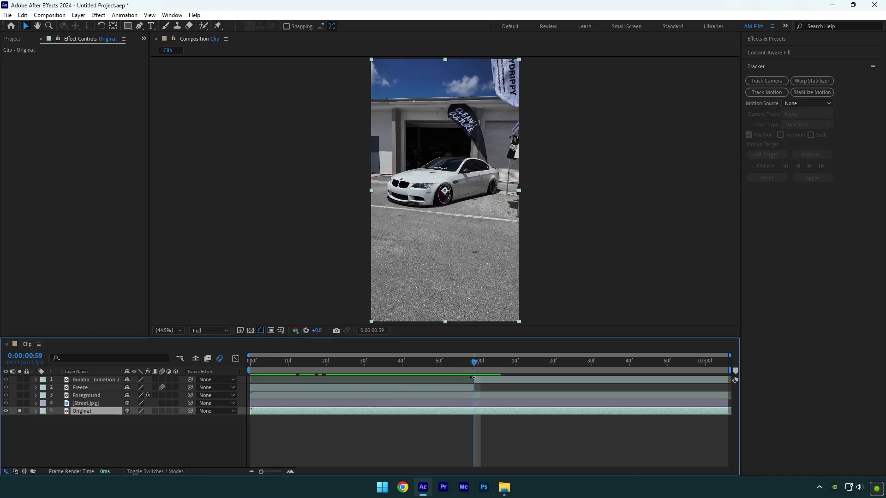
pyautogui.hotkey('ctrl', 'shift', 'd')
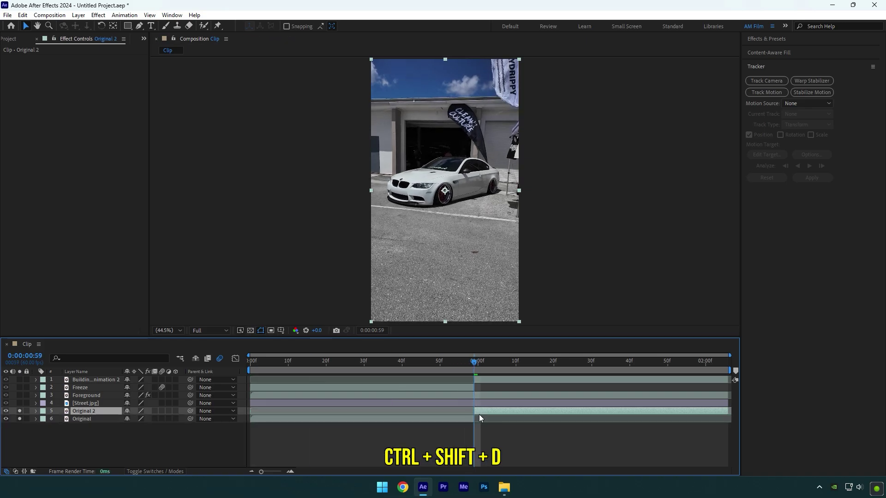
pyautogui.press('Delete')
# - Split the Street.jpg layer at 0:00:00:59 and delete the part after the split
pyautogui.click(96, 402)
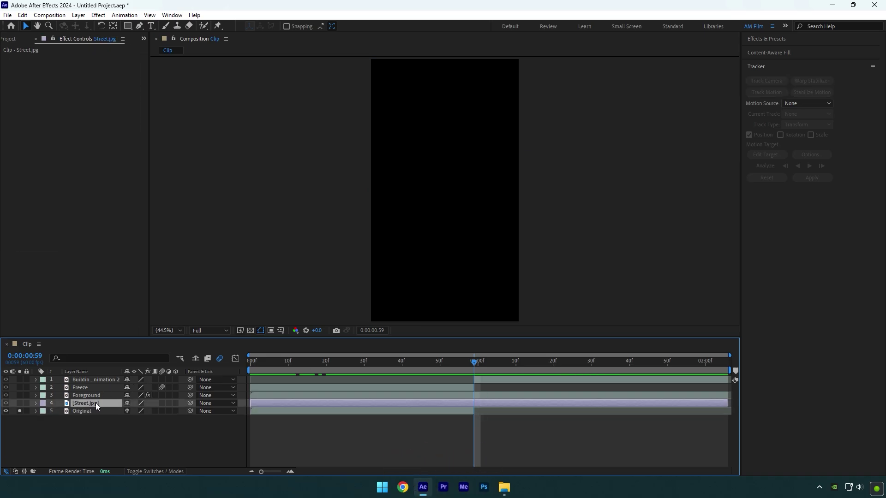
pyautogui.hotkey('ctrl', 'shift', 'd')
pyautogui.press('Delete')
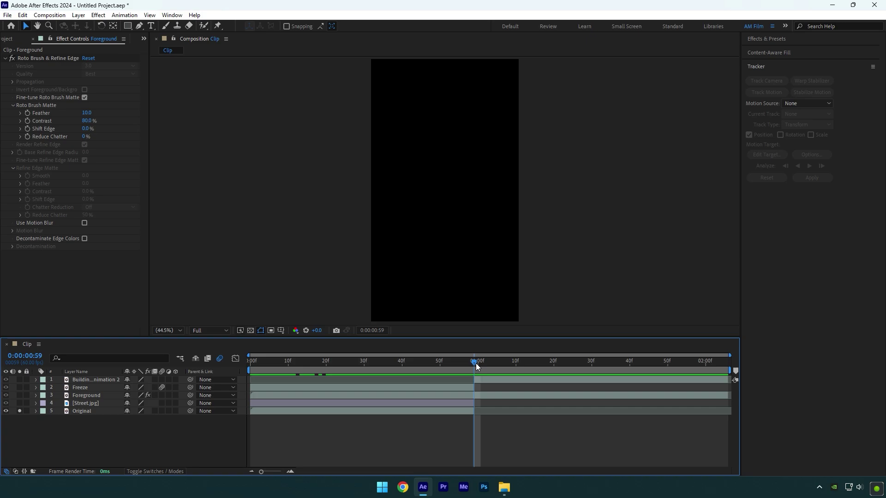
# - Start Track Motion on the Original layer at the first frame, placing an enlarged search region over the ground mark in front of the car
pyautogui.moveTo(475, 363); pyautogui.dragTo(227, 375)
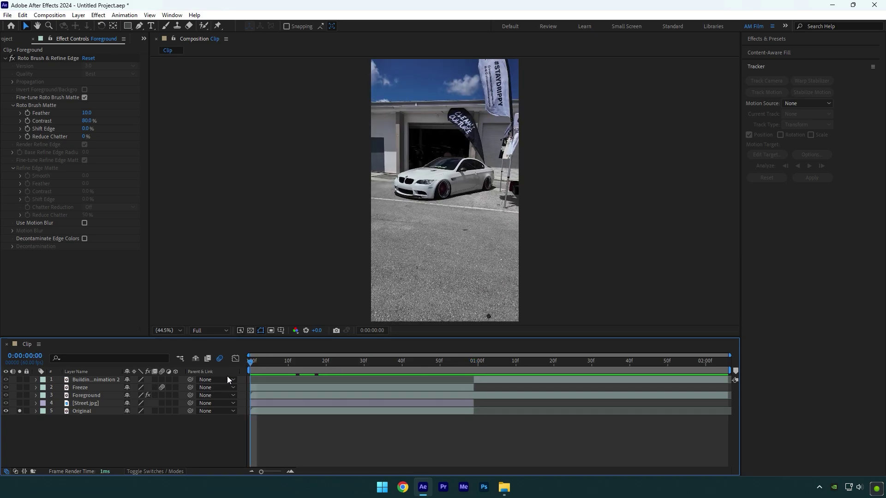
pyautogui.click(268, 414)
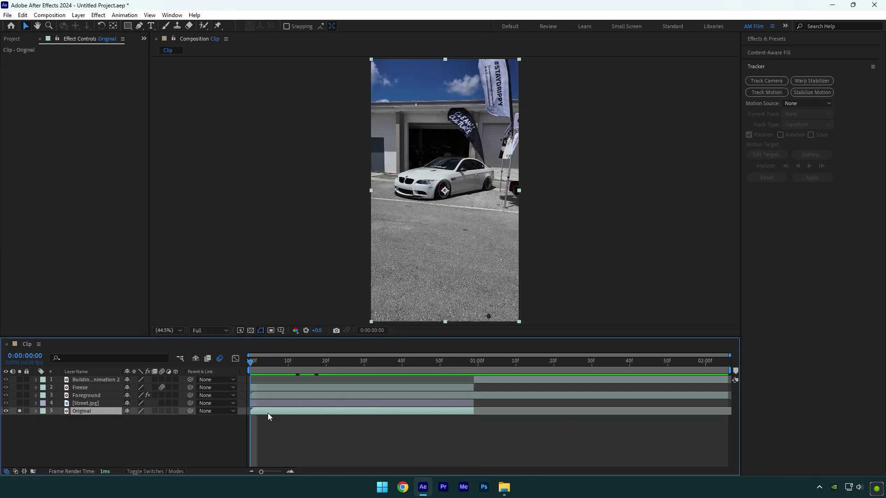
pyautogui.click(767, 92)
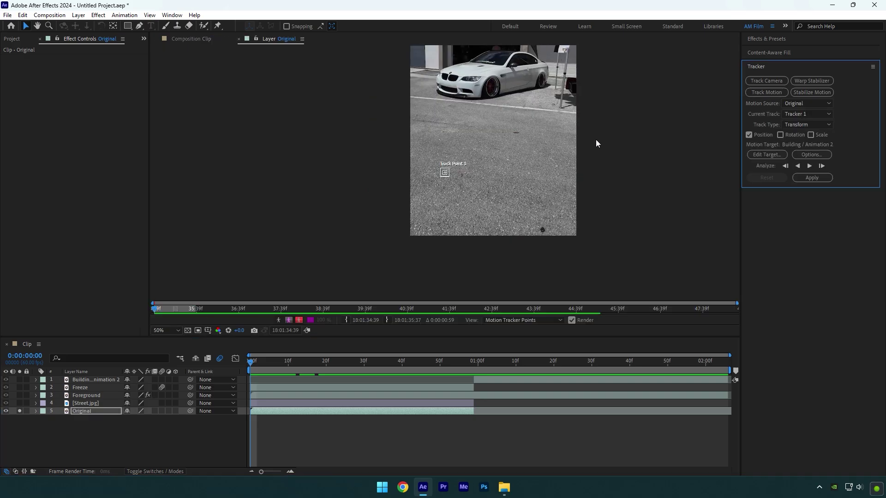
pyautogui.moveTo(452, 179); pyautogui.dragTo(543, 162)
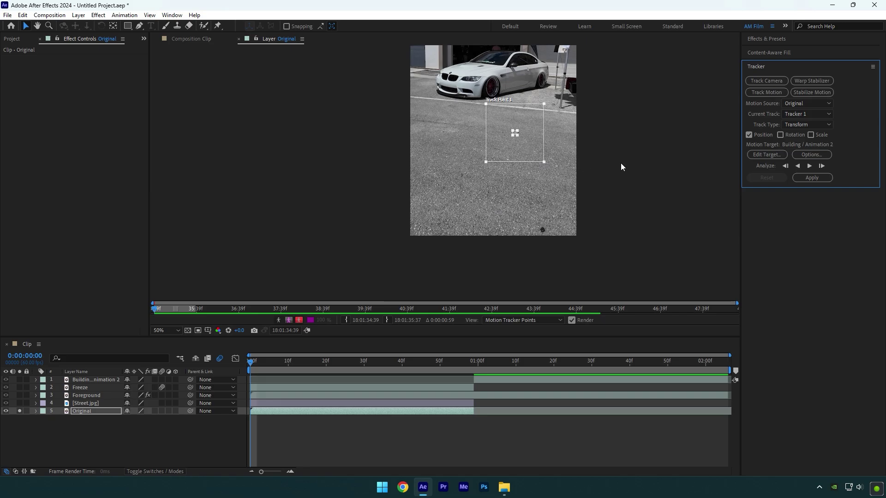
# - Set the motion tracker to the RGB channel with Adapt Feature On Every Frame, and analyze the Original clip forward
pyautogui.click(804, 156)
pyautogui.click(386, 209)
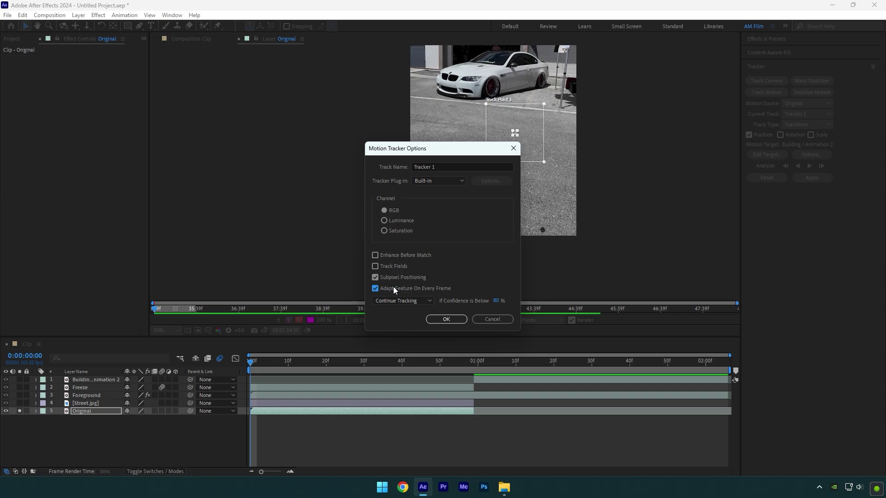
pyautogui.click(446, 319)
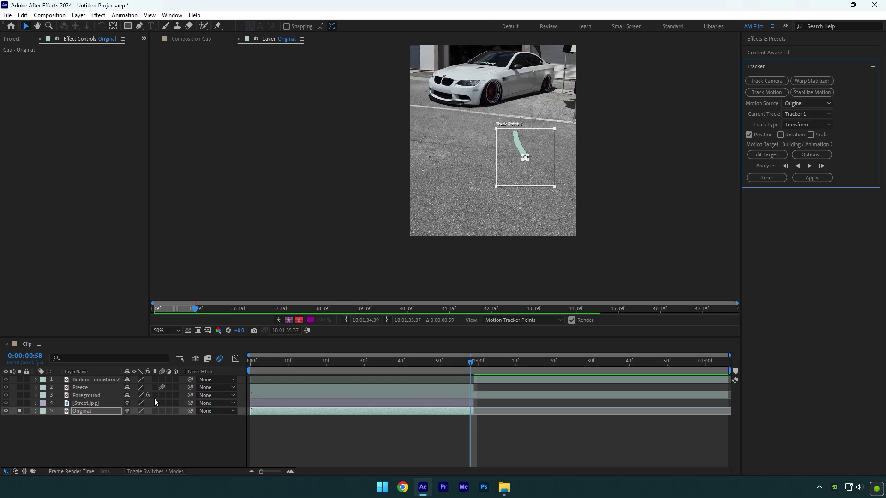
# - Create a null object above the Original layer, ending at the same frame as that layer
pyautogui.rightClick(135, 419)
pyautogui.moveTo(155, 329)
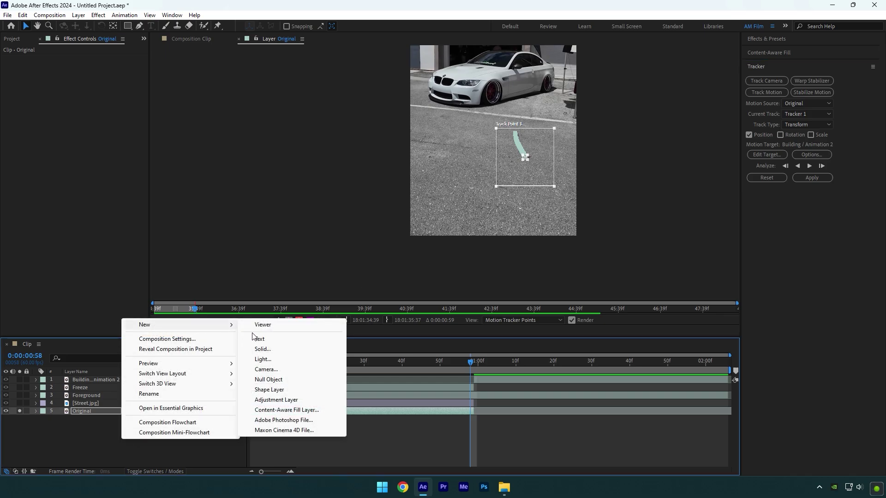
pyautogui.click(260, 380)
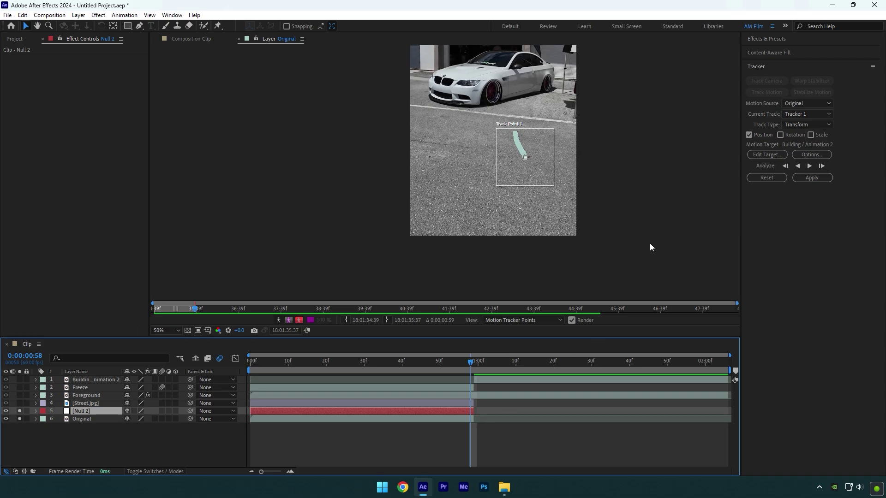
# - Set the new null as the tracker's motion target, apply the tracking data and check its movement over the clip
pyautogui.click(756, 155)
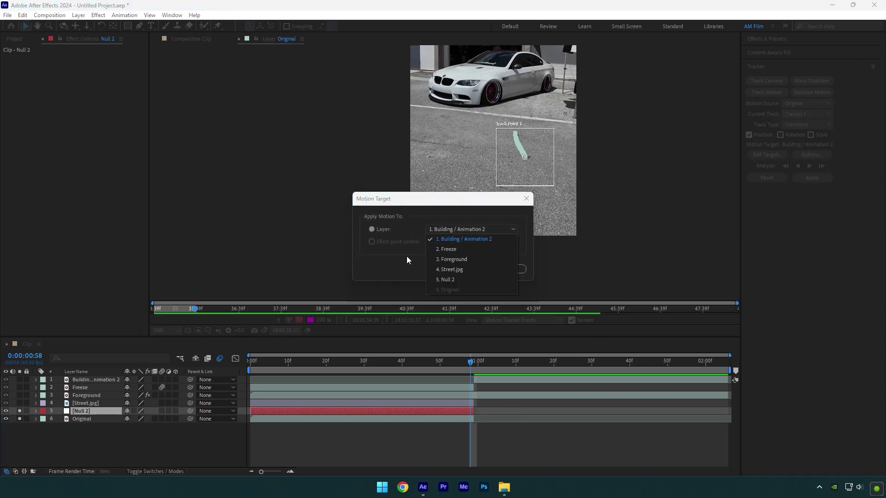
pyautogui.click(452, 280)
pyautogui.click(459, 270)
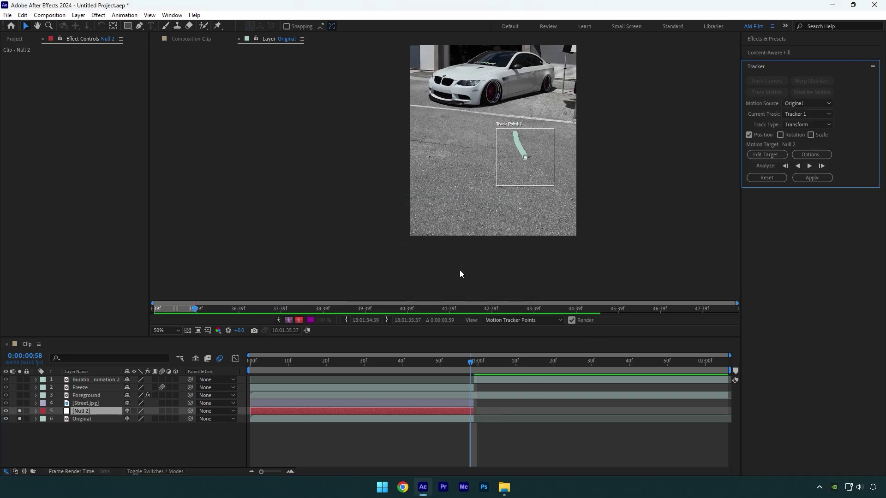
pyautogui.click(810, 178)
pyautogui.click(431, 252)
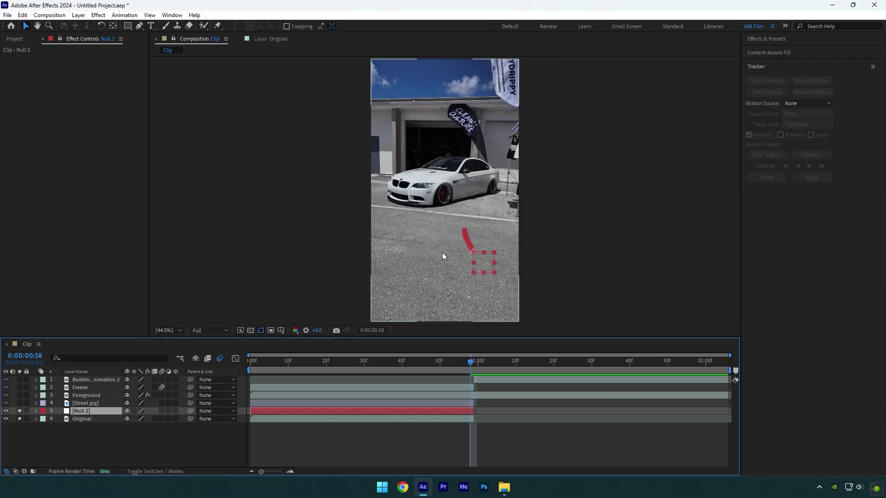
pyautogui.moveTo(475, 362); pyautogui.dragTo(241, 367)
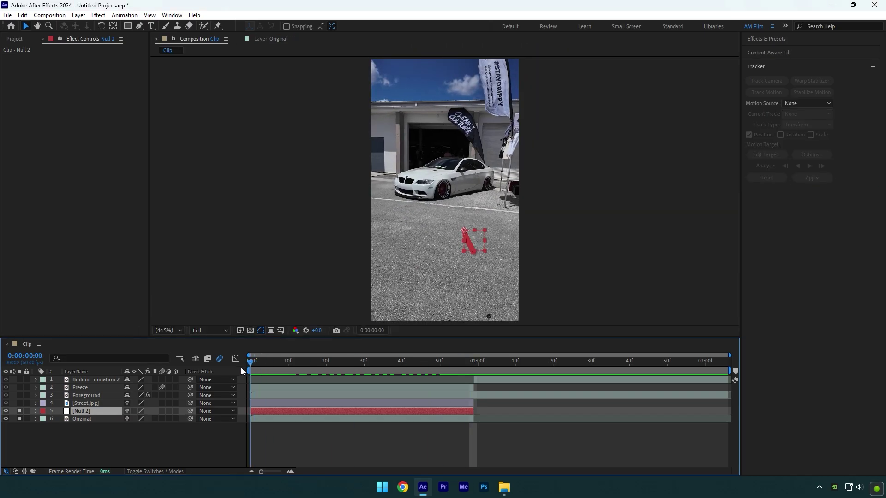
# - Turn off the soloing and hide the Original layer, then parent the Street.jpg layer to the null object
pyautogui.click(74, 419)
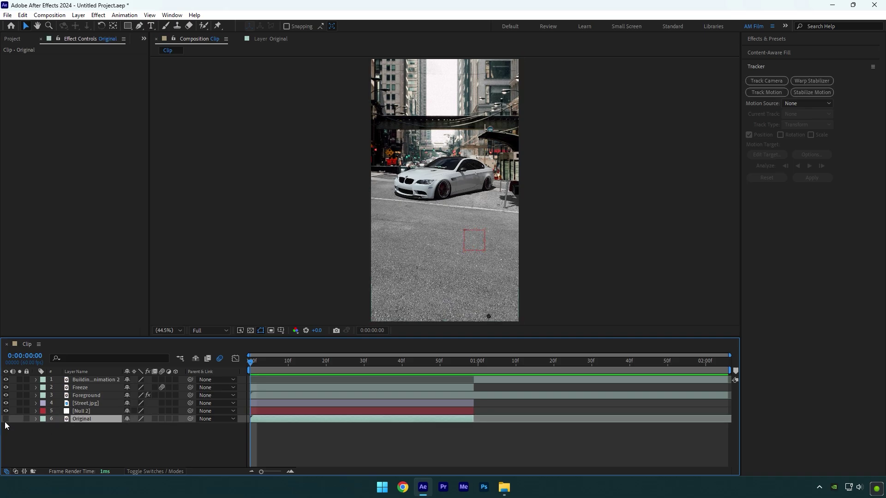
pyautogui.click(83, 403)
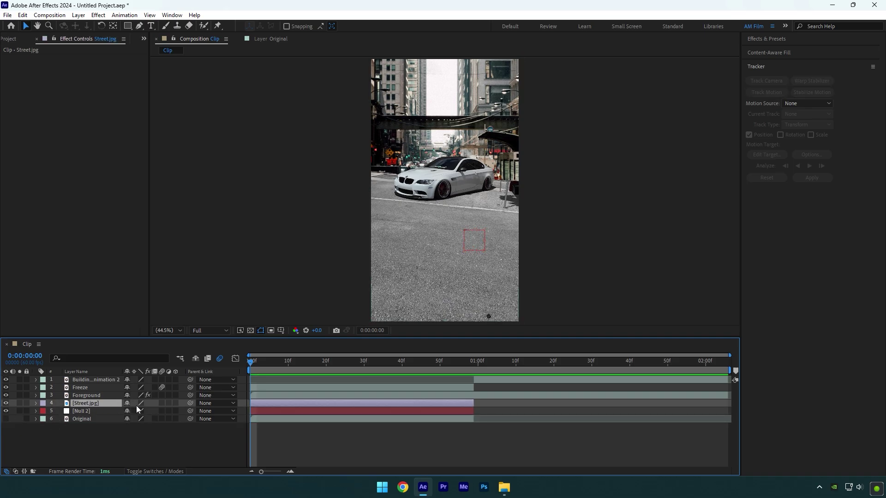
pyautogui.moveTo(189, 404); pyautogui.dragTo(77, 414)
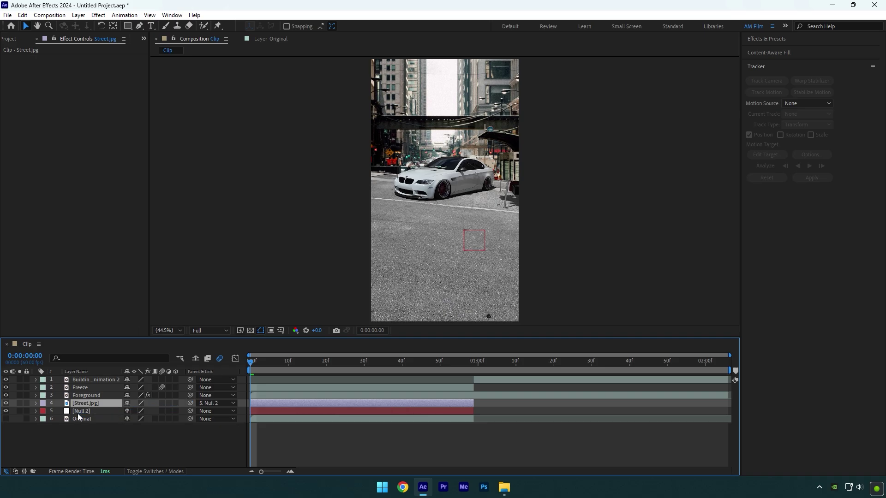
pyautogui.moveTo(277, 365); pyautogui.dragTo(251, 362)
# - Enable motion blur on Street.jpg, move the image down so the tall buildings rise behind the car, and preview the result
pyautogui.click(162, 403)
pyautogui.moveTo(417, 134); pyautogui.dragTo(423, 183)
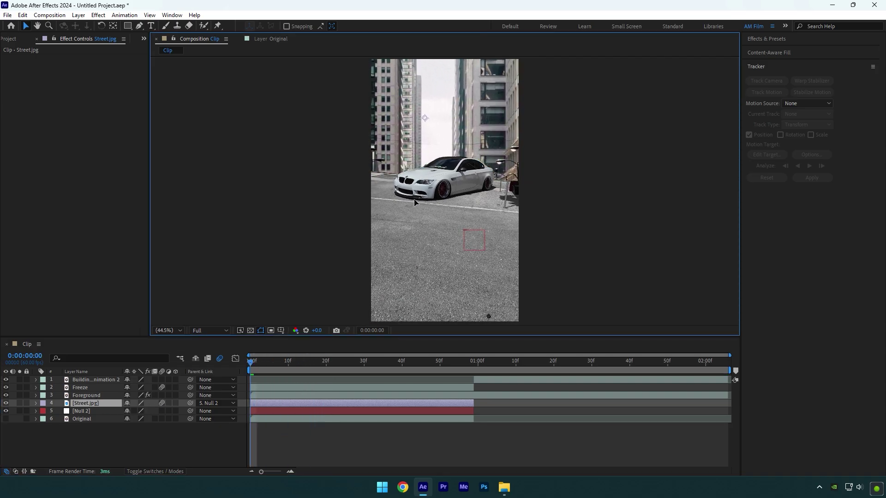
pyautogui.press('space')
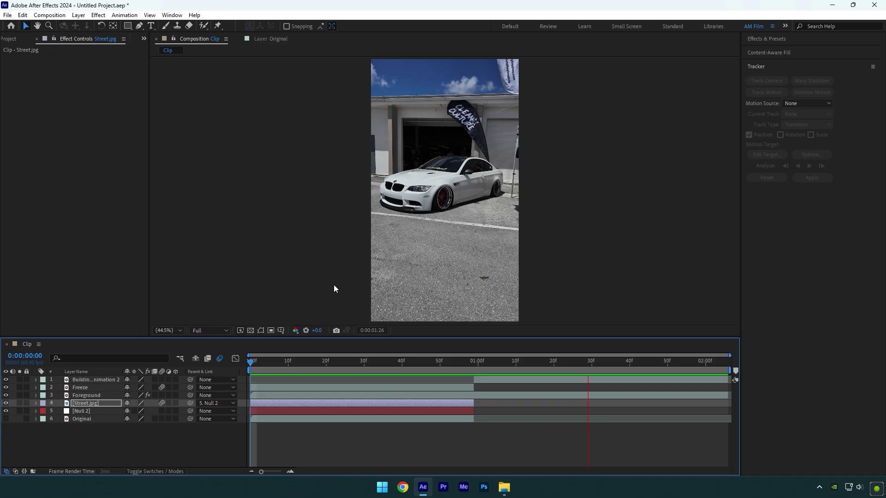
pyautogui.press('space')
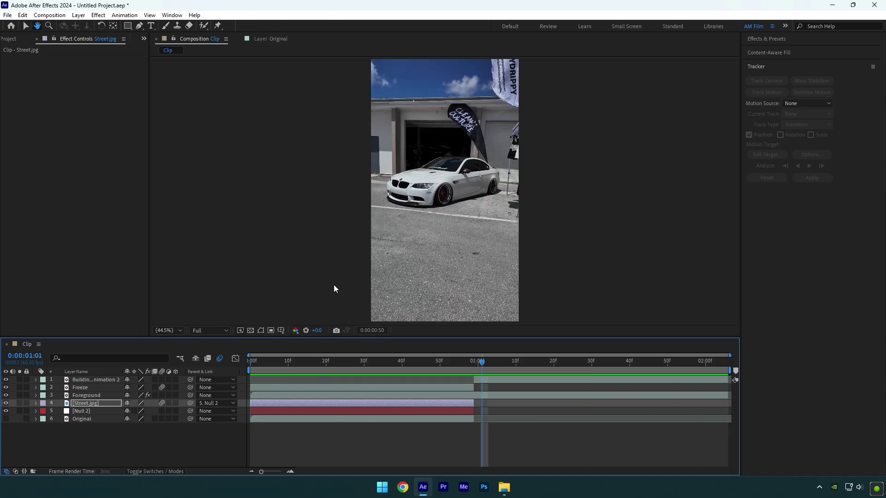